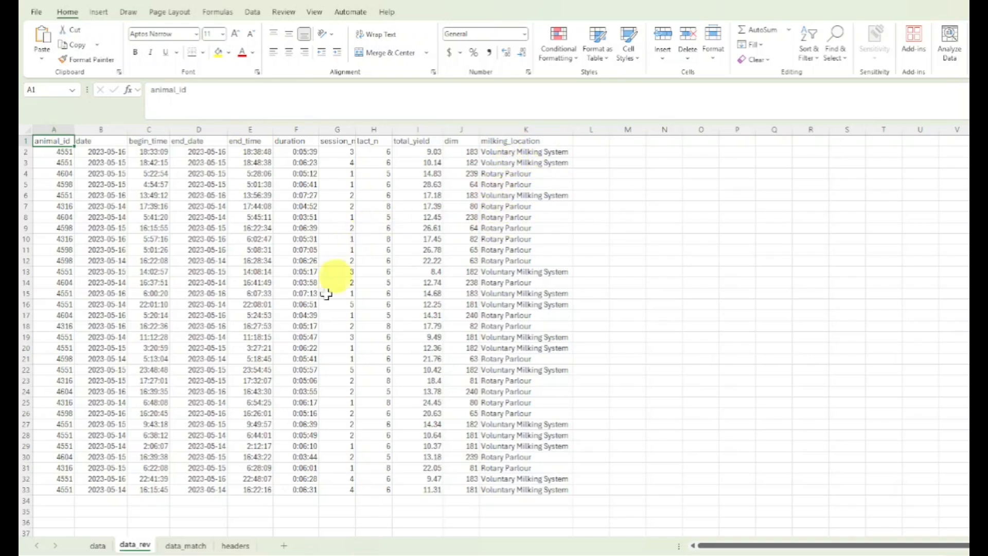
View the workbook's headers sheet, and read the What is a Schema and Write a Schema sections on the Semantic Engine website
left_click(241, 546)
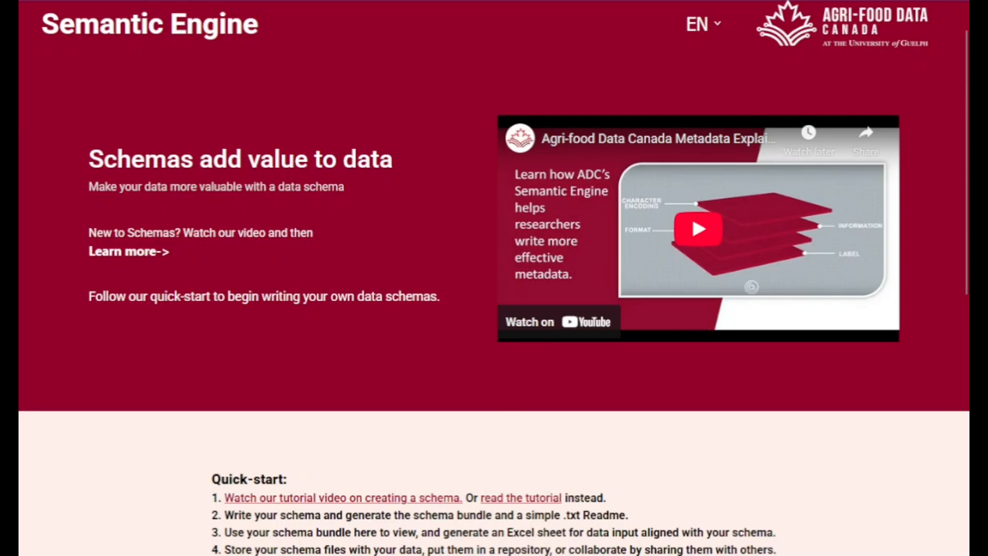
scroll(370, 41, "down", 8)
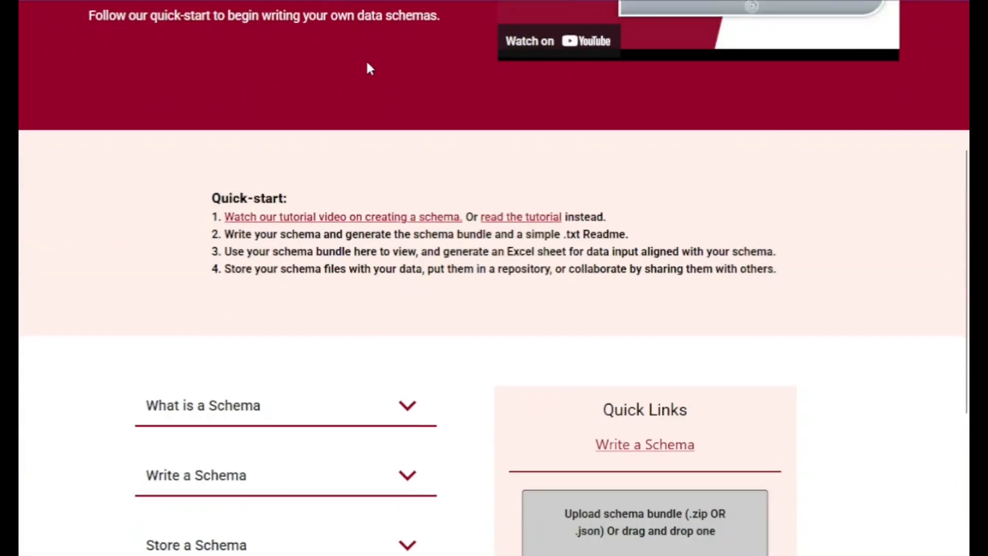
scroll(369, 71, "down", 1)
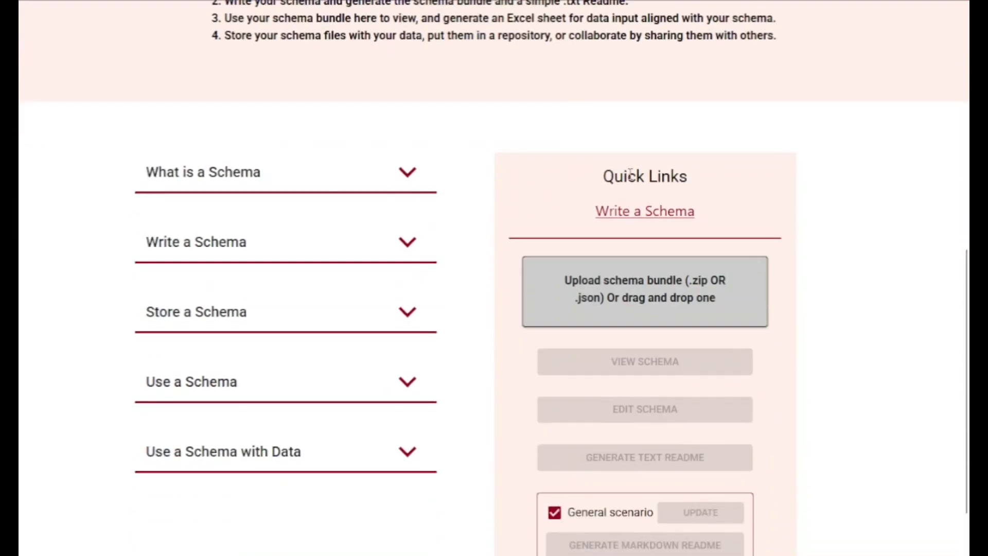
left_click(406, 179)
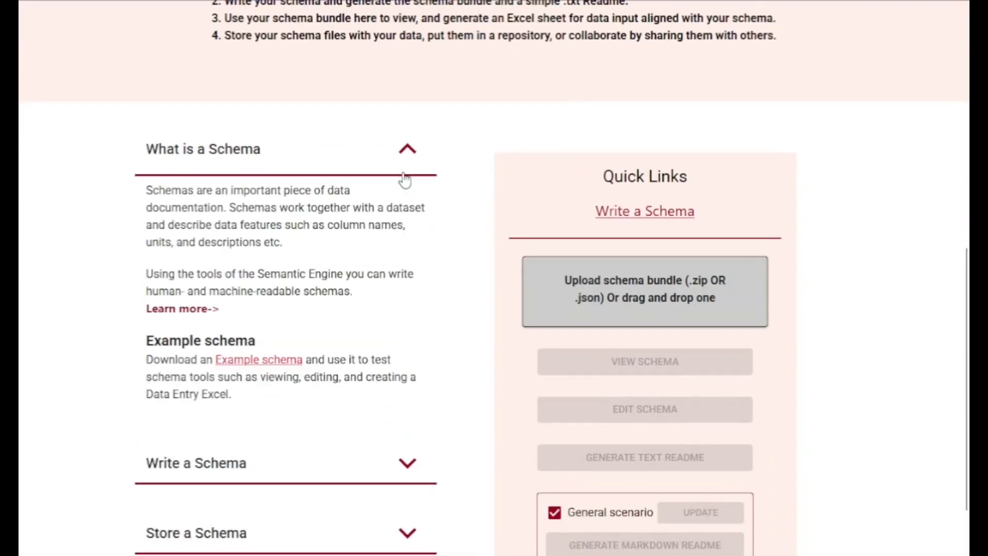
left_click(410, 164)
left_click(409, 247)
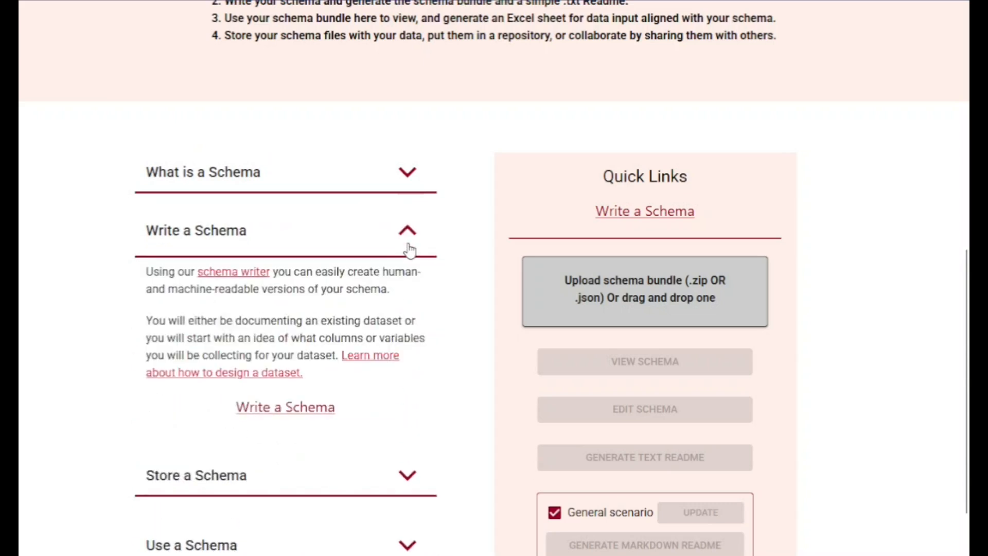
left_click(410, 247)
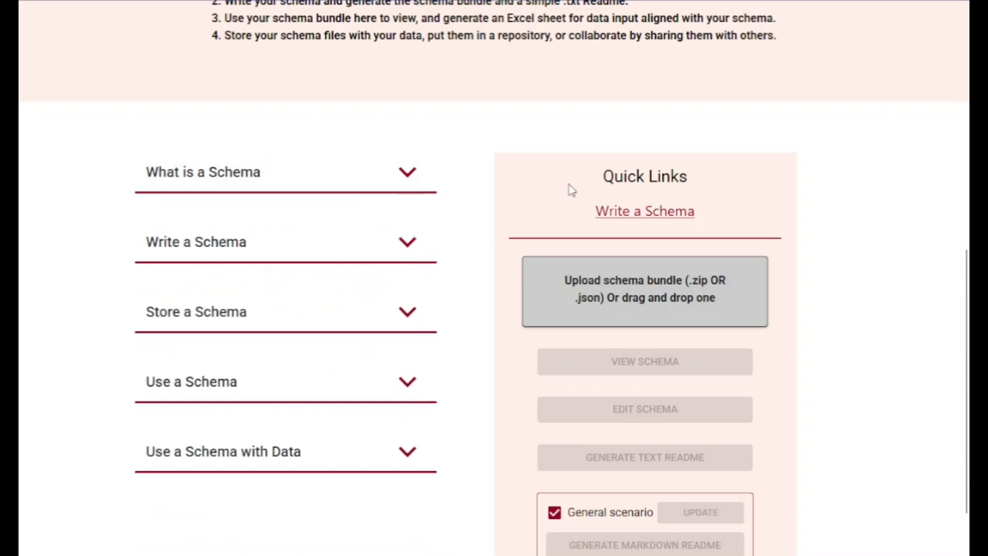
Start writing a schema from the Excel workbook, using its headers sheet as the source of the attributes
left_click(656, 222)
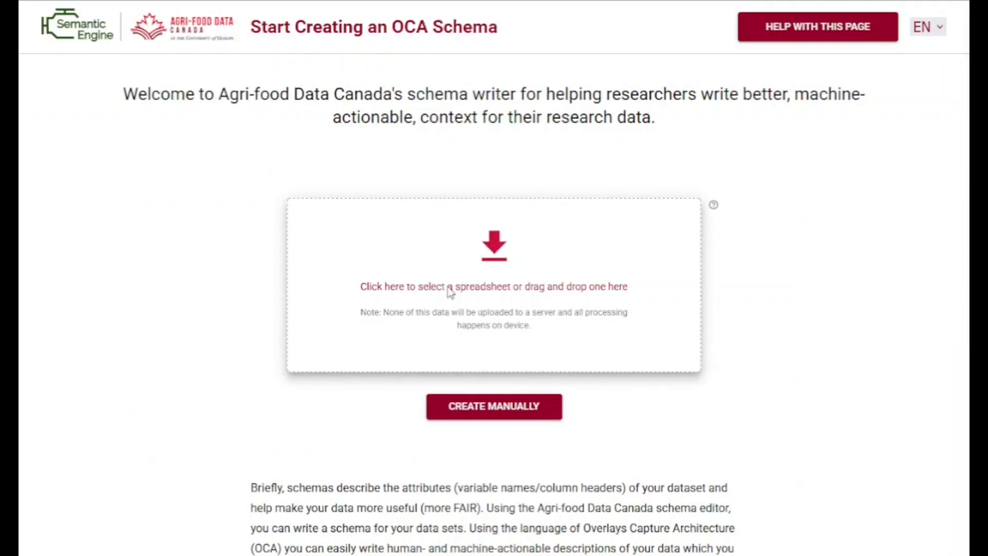
left_click(507, 315)
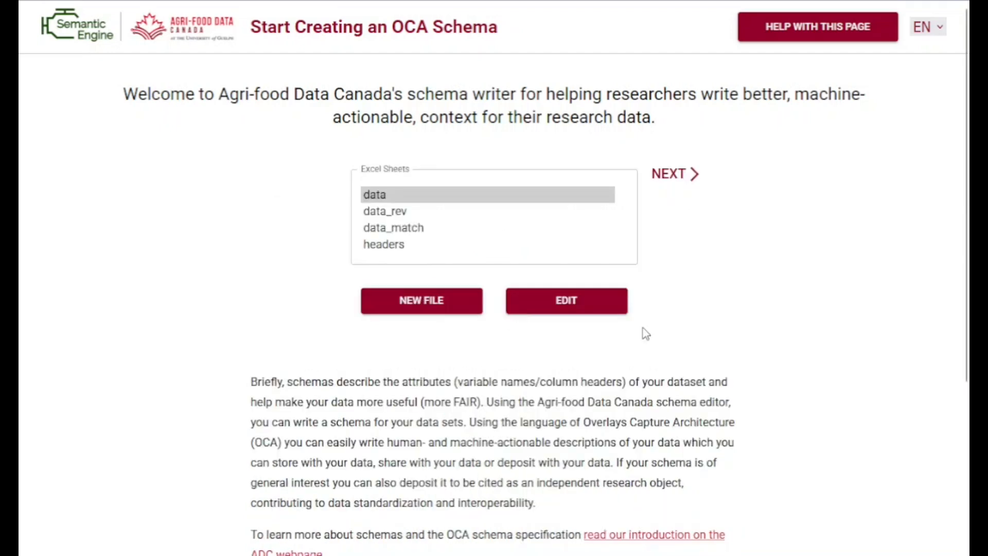
left_click(385, 228)
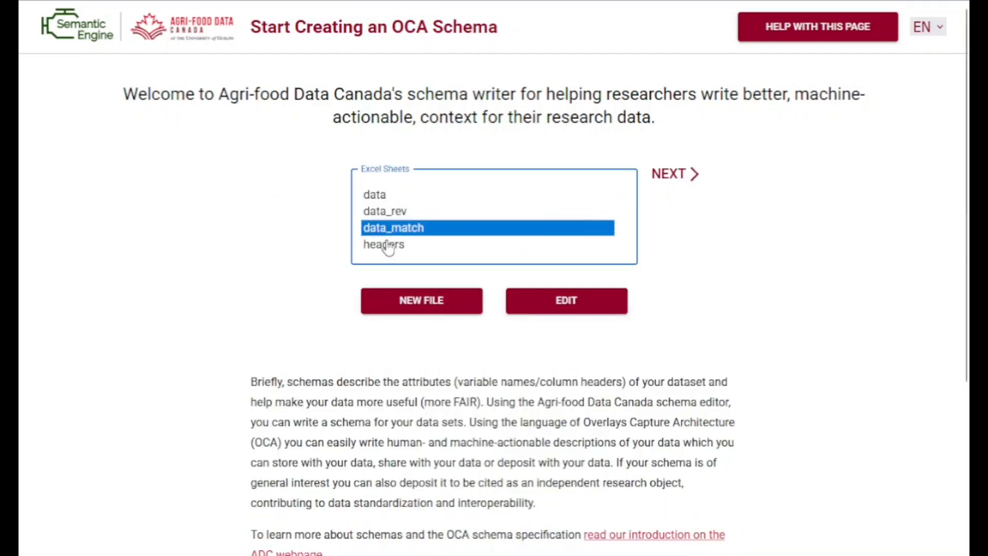
left_click(386, 245)
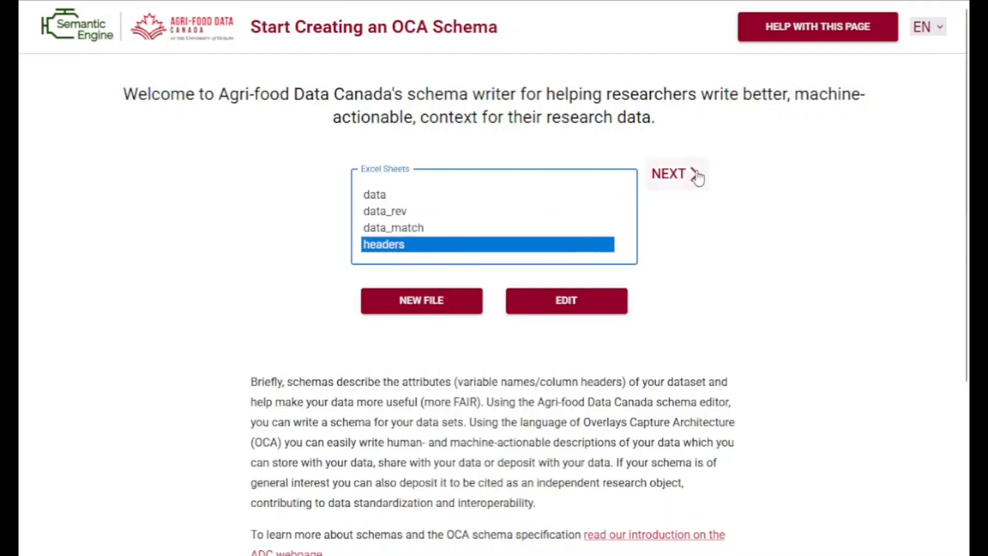
left_click(669, 173)
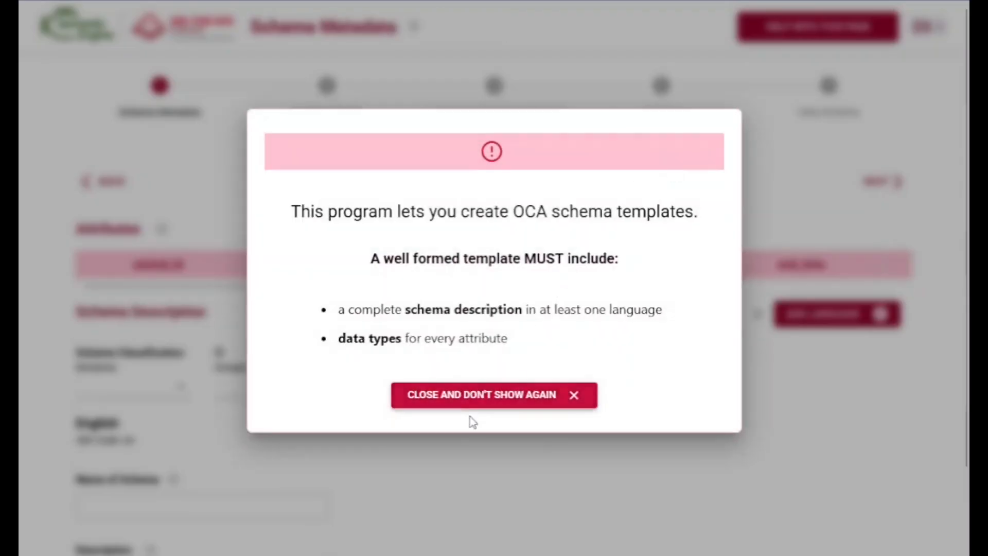
left_click(471, 404)
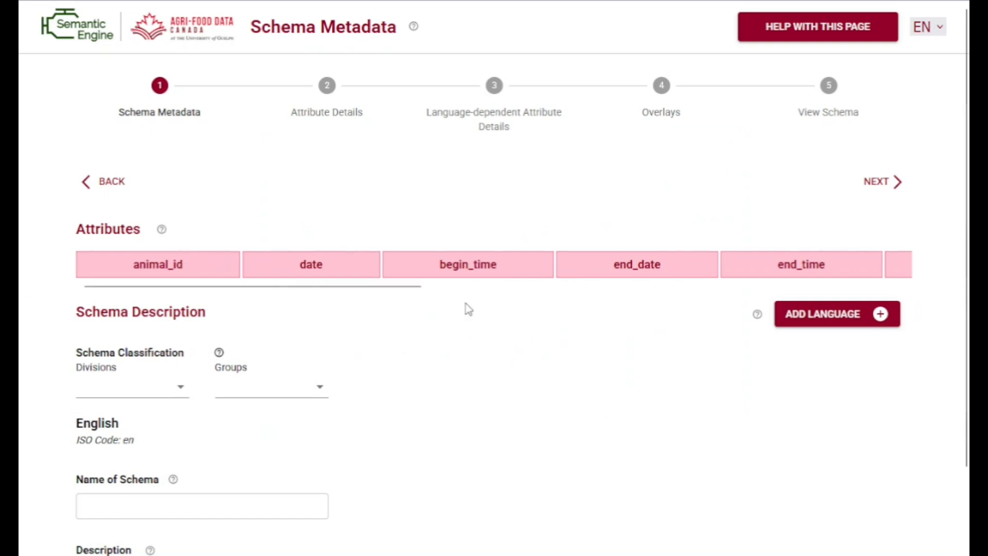
Name the schema Milking Aggregation, classify it as Agricultural and veterinary sciences, Animal and dairy science, and proceed to the attribute details
left_click_drag(393, 292, 332, 294)
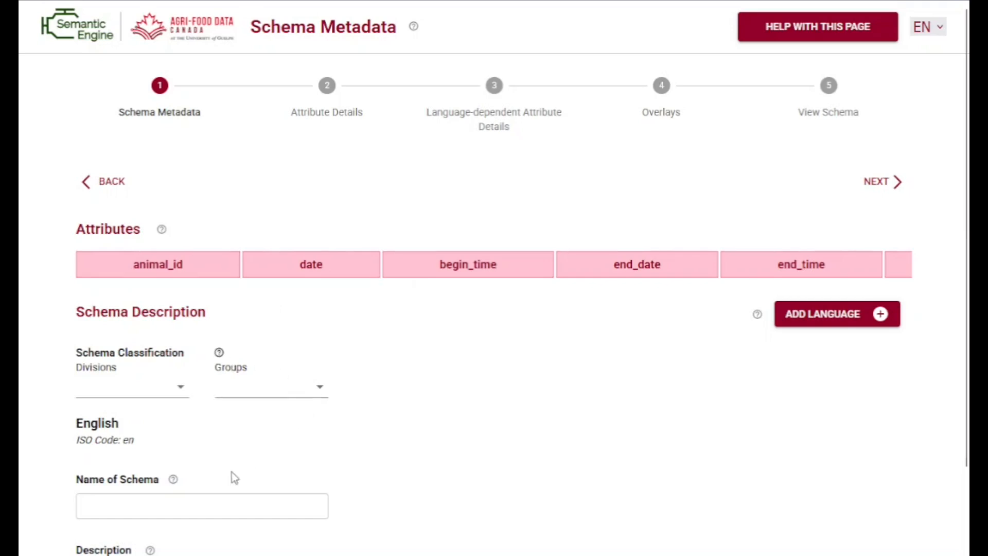
left_click(201, 510)
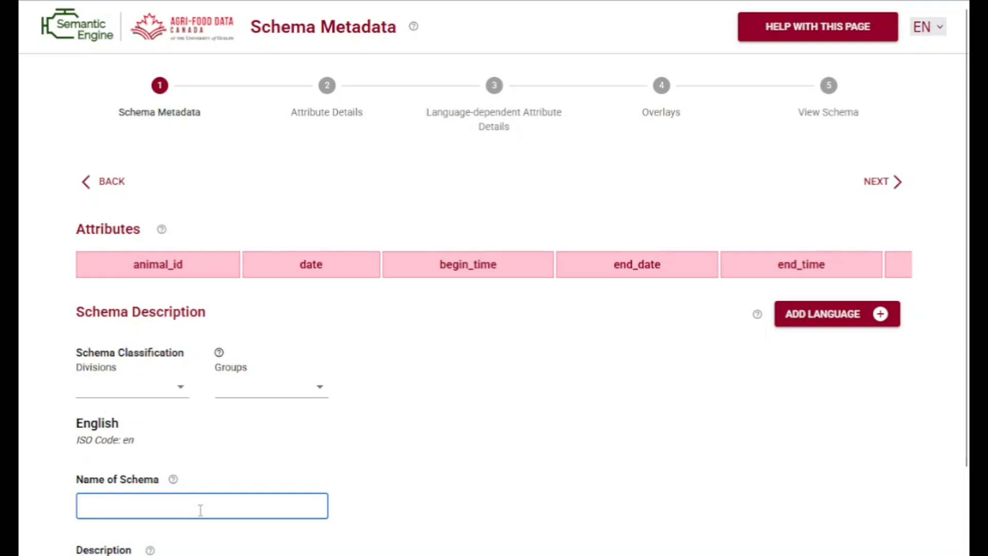
type("Milking Aggregation")
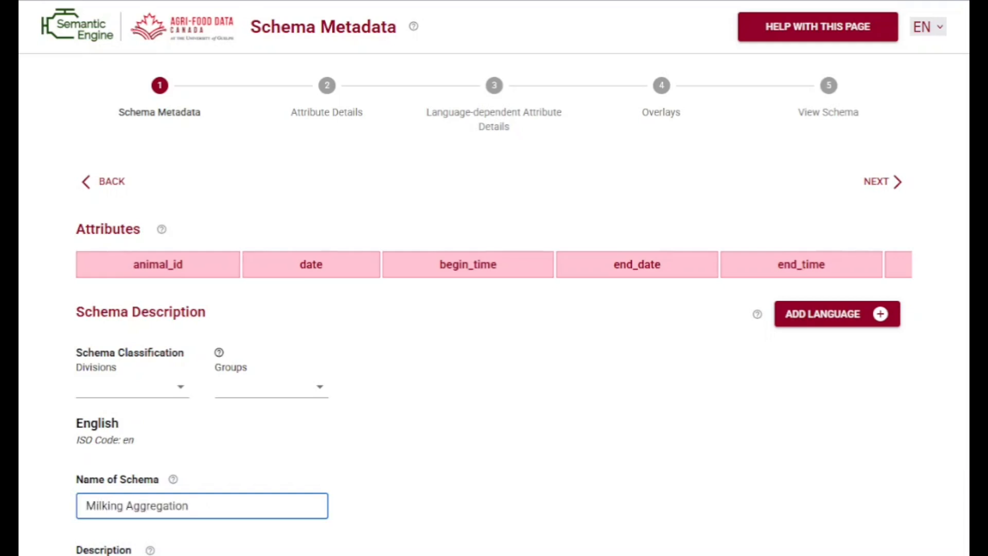
left_click(164, 392)
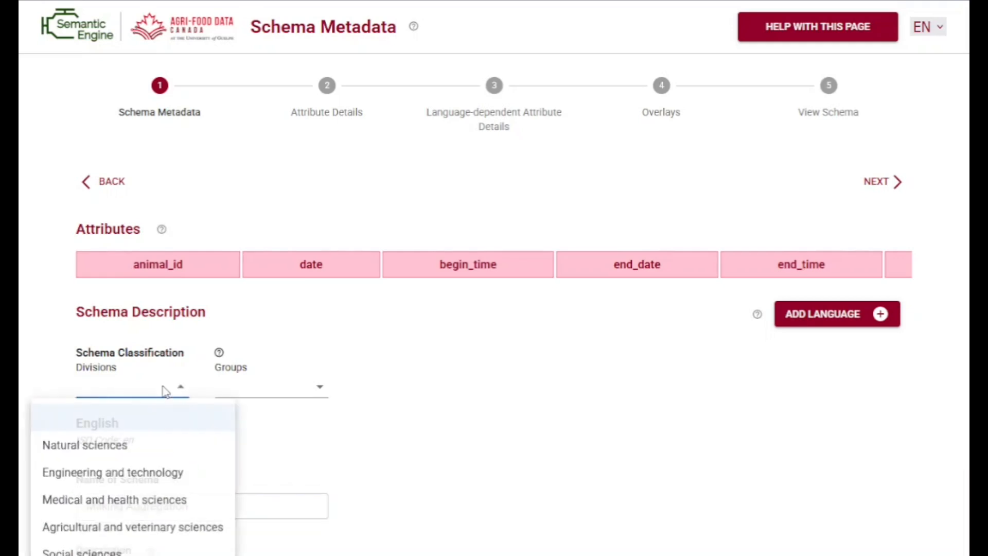
left_click(146, 528)
left_click(249, 386)
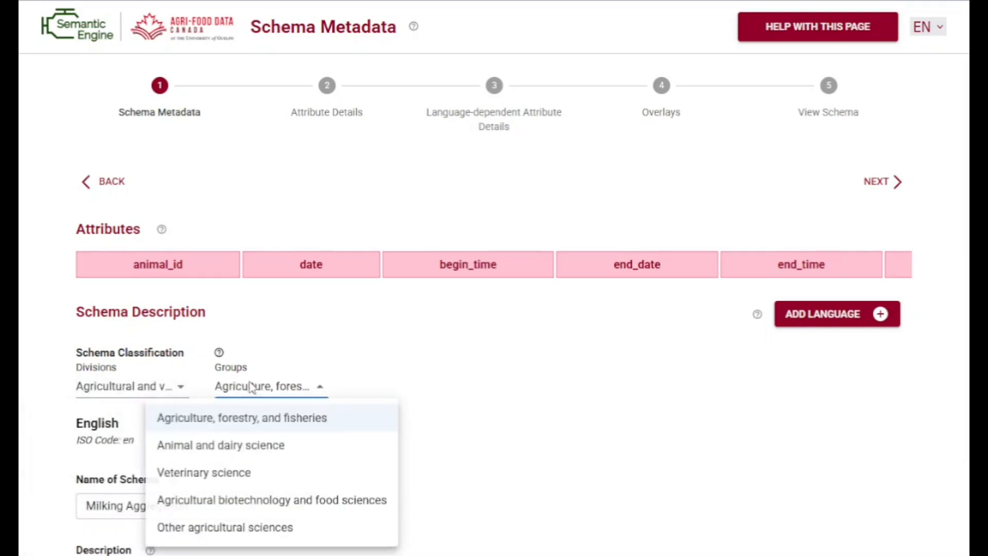
left_click(248, 446)
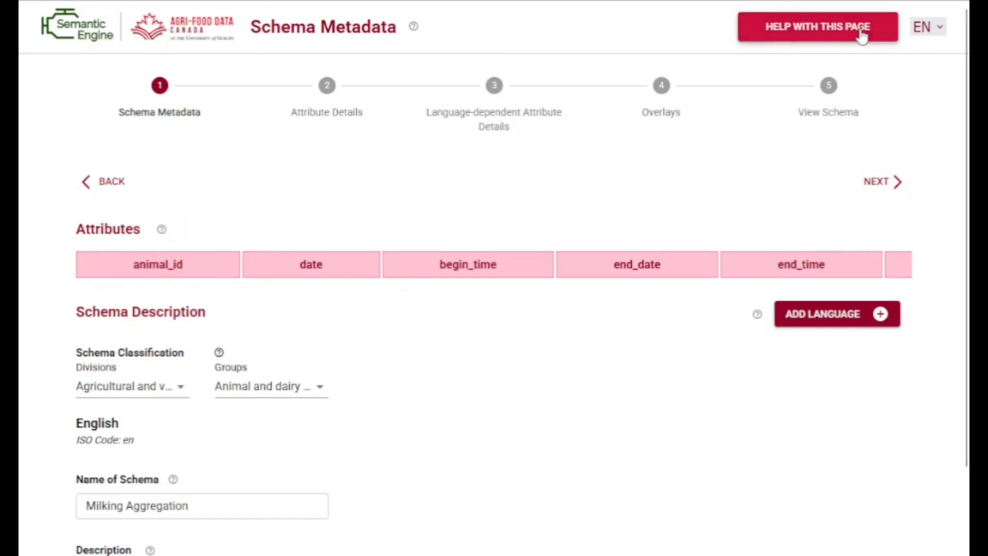
left_click(881, 191)
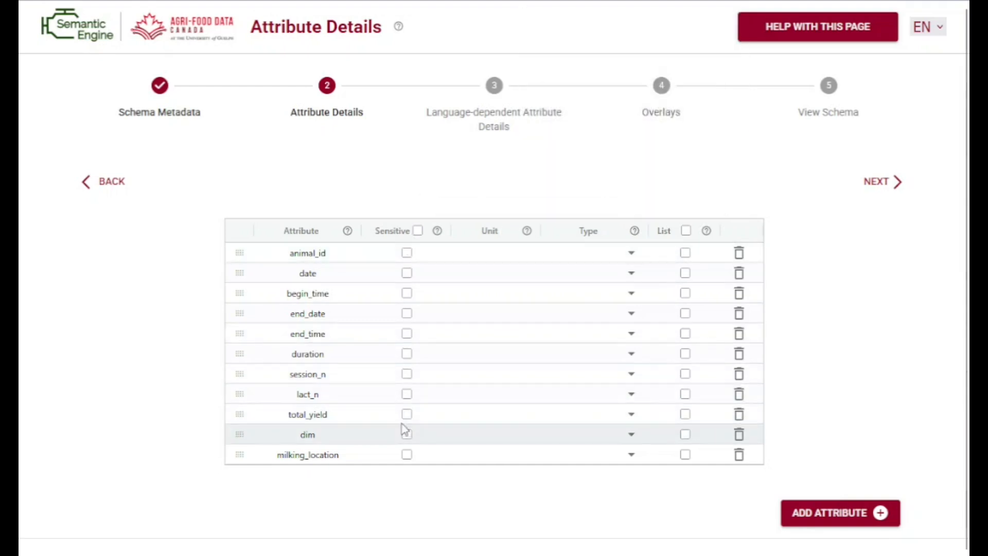
Try out the sensitive flag on animal_id, leaving it off, and set the unit of total_yield to L
left_click(408, 252)
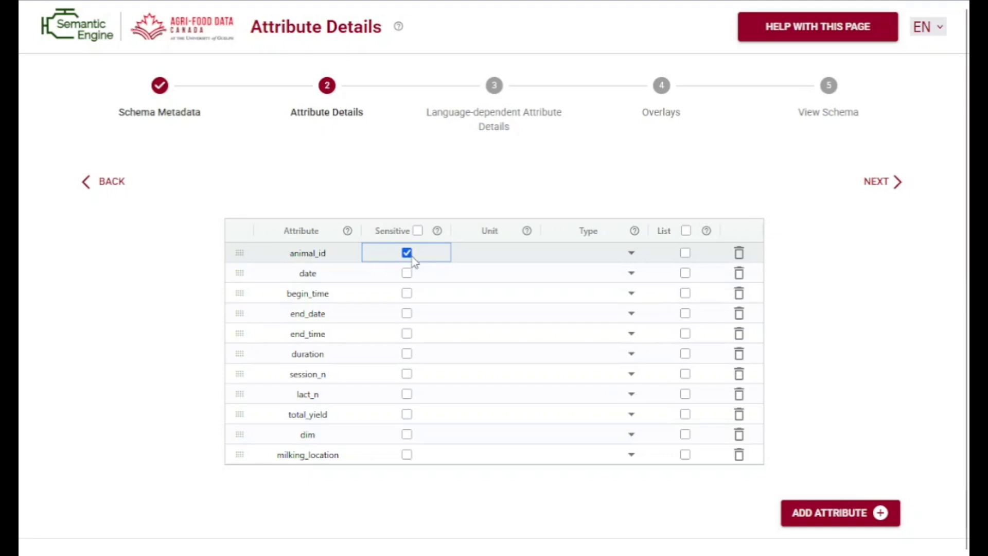
left_click(410, 256)
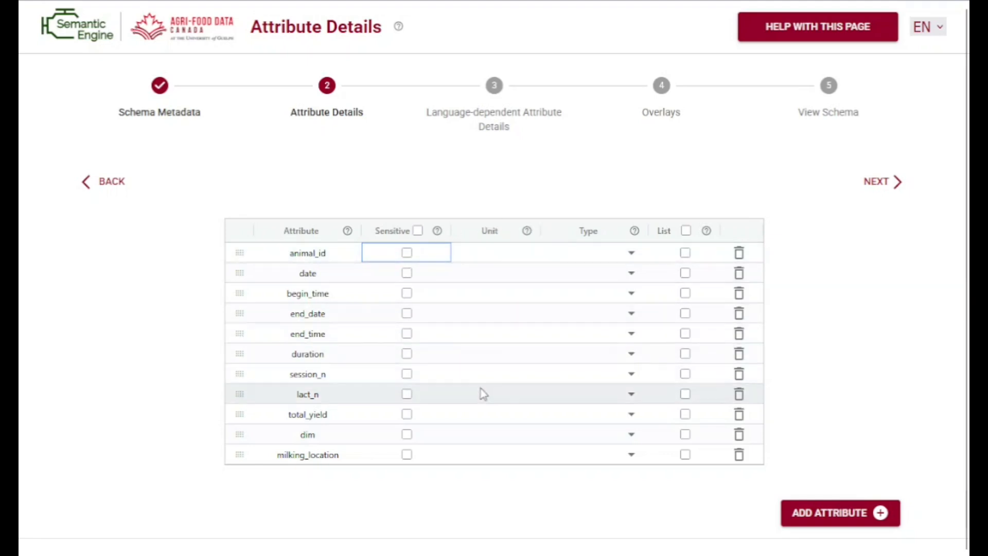
left_click(488, 416)
left_click(489, 415)
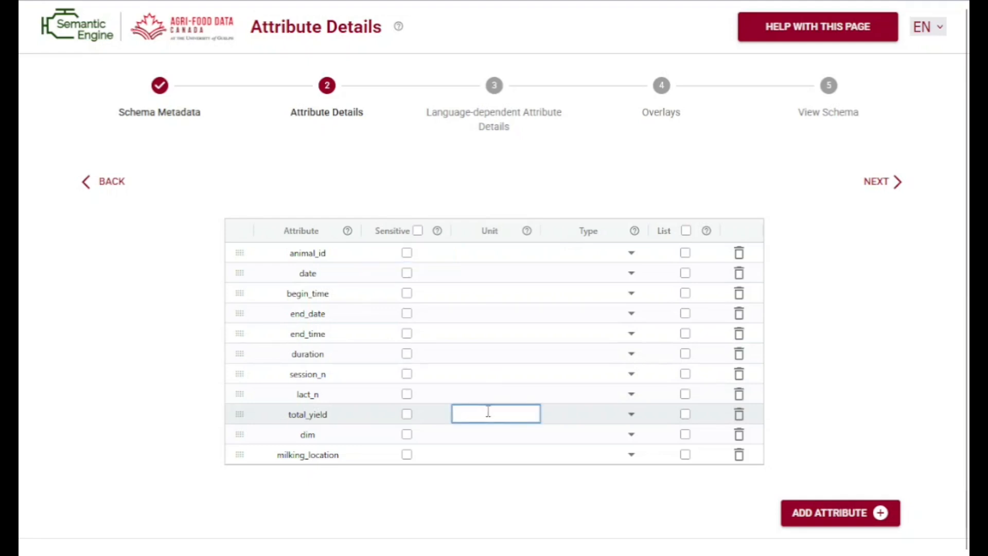
type("L")
key("Return")
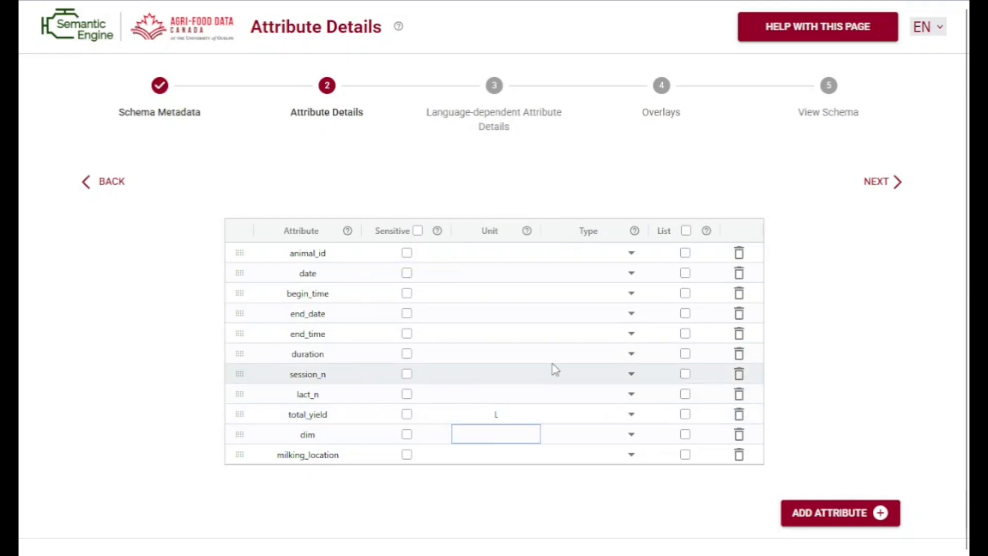
Set the data type of animal_id to Numeric and of date to DateTime, and proceed to the entry codes
left_click(609, 254)
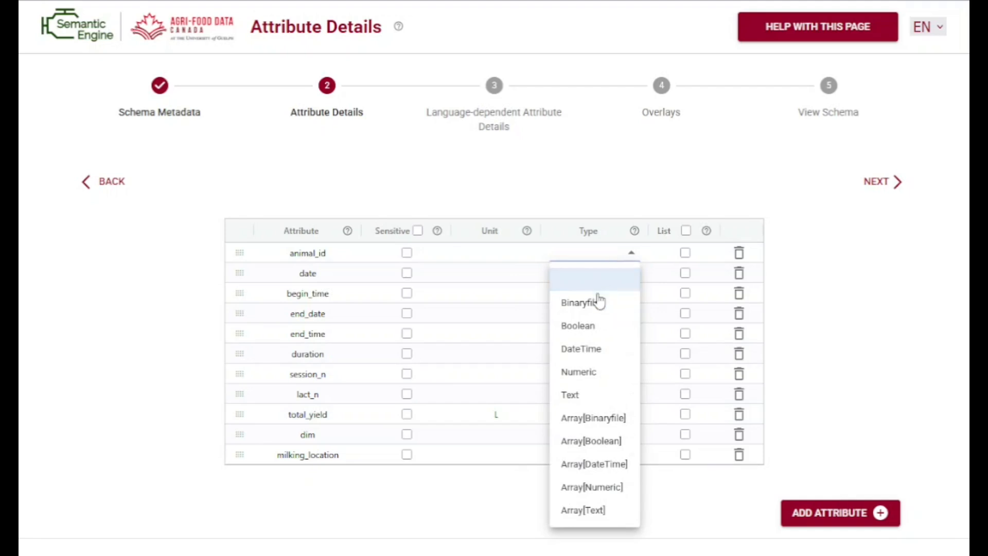
left_click(588, 372)
left_click(608, 276)
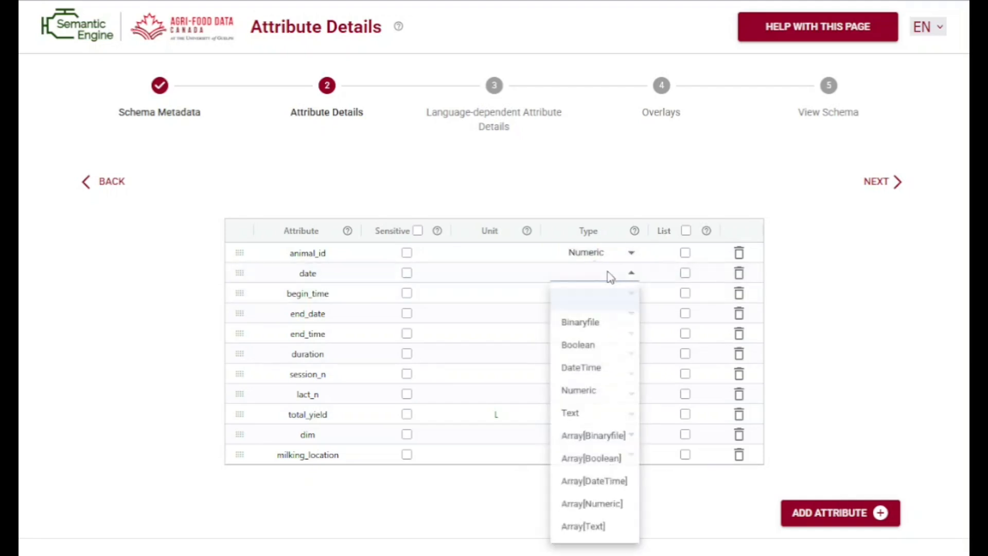
left_click(595, 375)
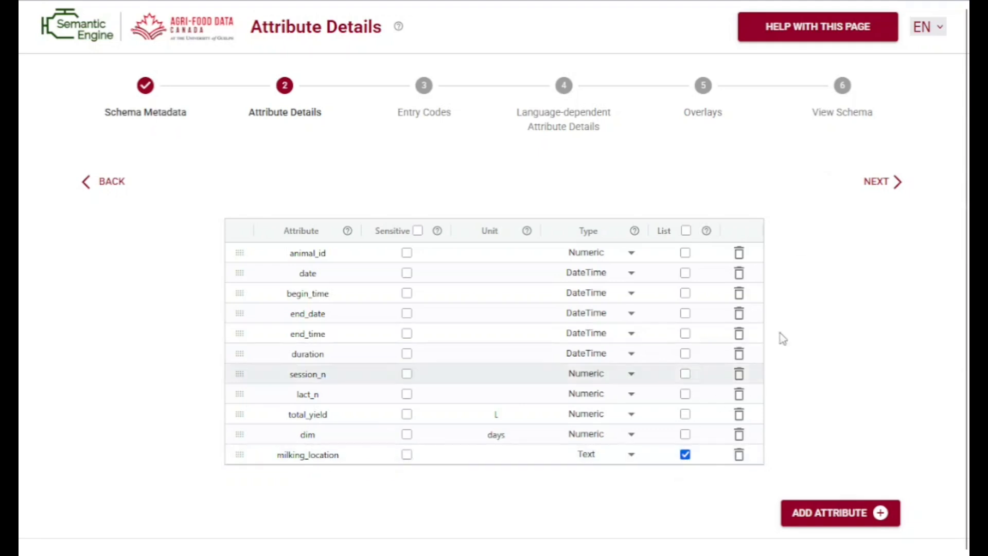
left_click(880, 184)
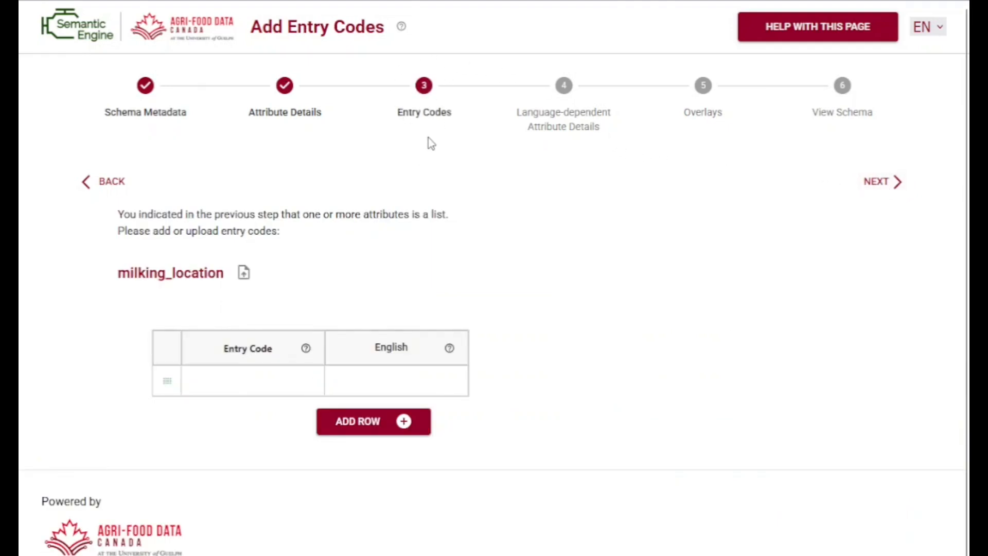
Overwrite the milking_location entry codes with an uploaded entry code file and review the preview of its data
left_click(274, 380)
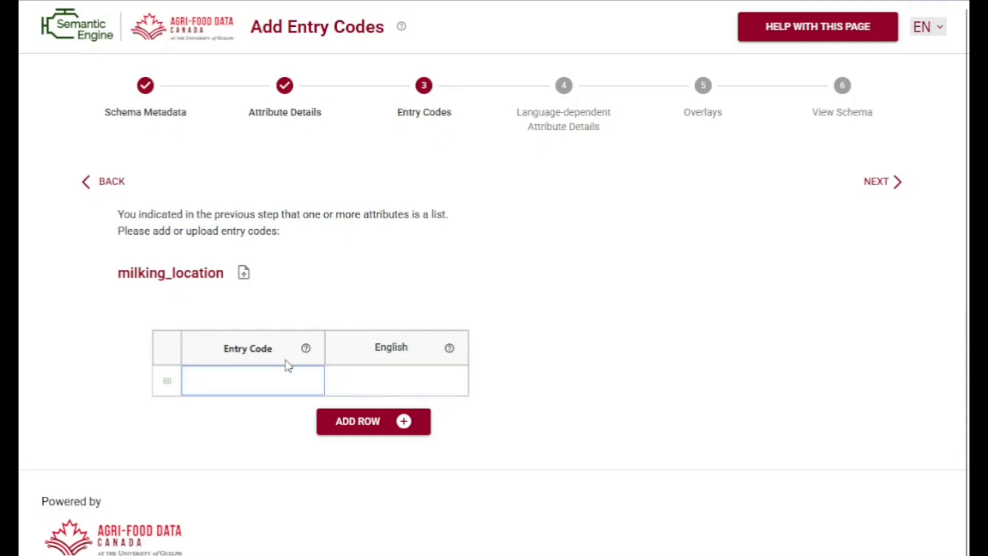
left_click(243, 273)
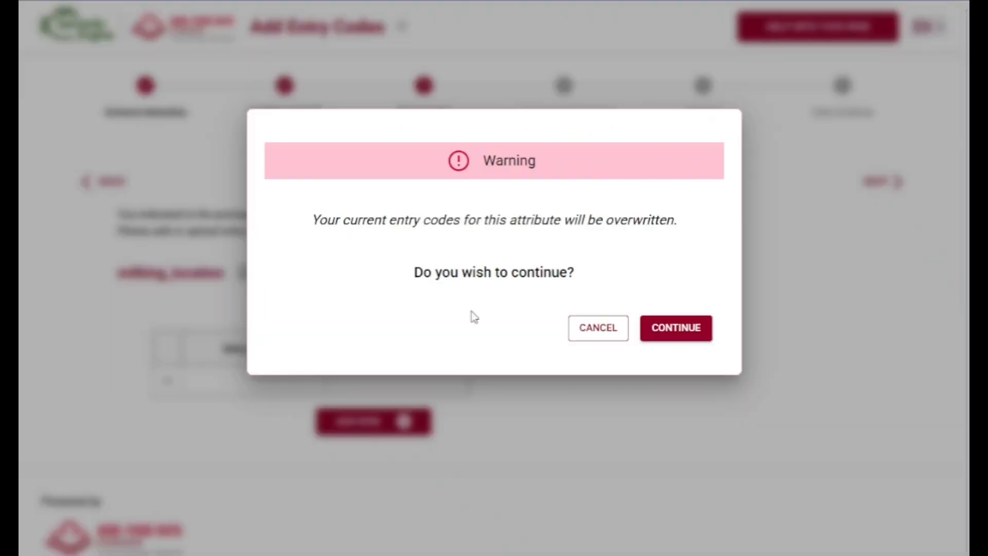
left_click(677, 334)
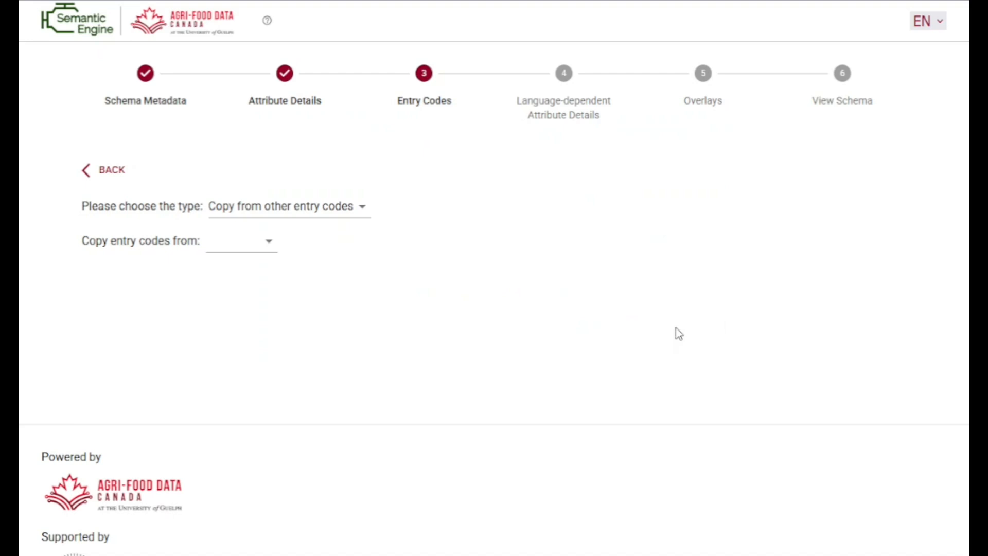
left_click(305, 214)
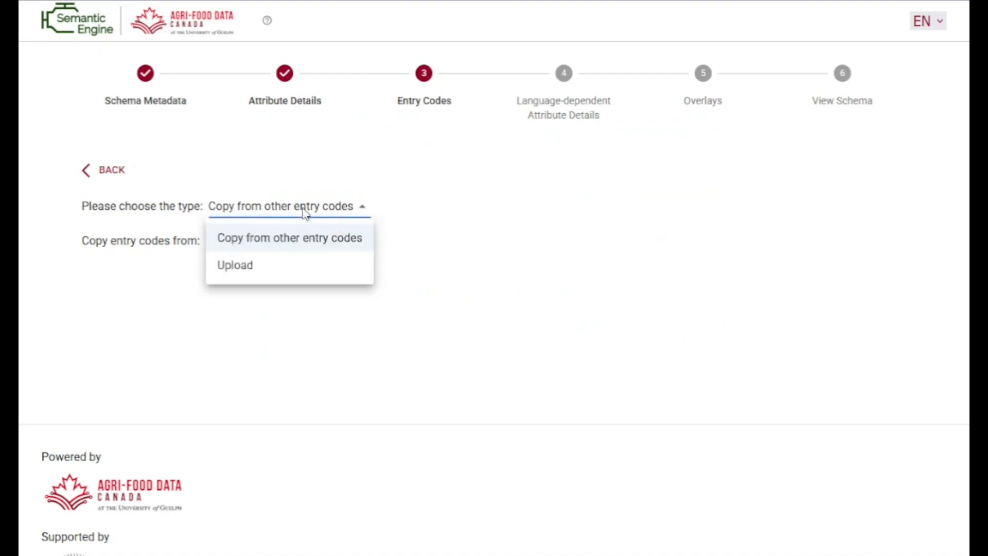
left_click(293, 266)
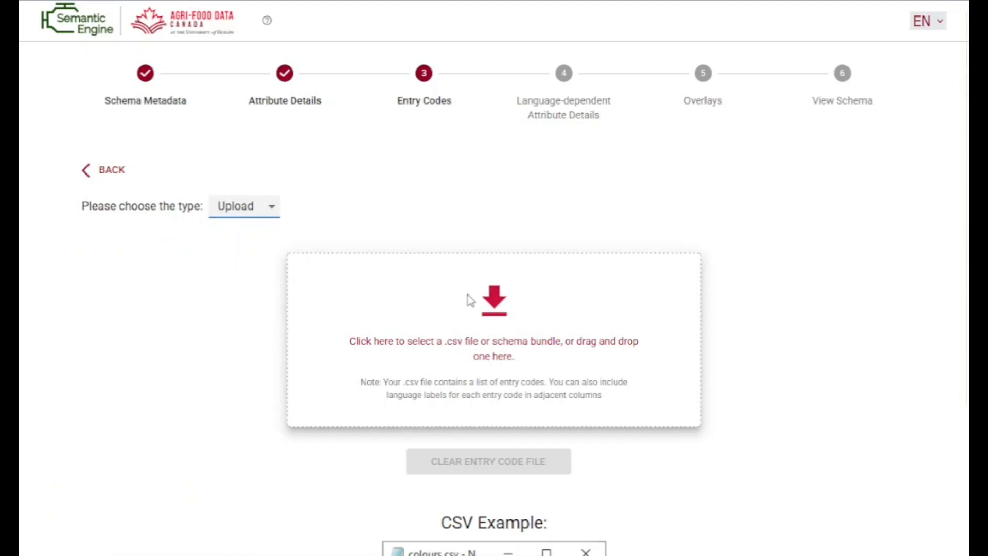
left_click_drag(502, 348, 502, 345)
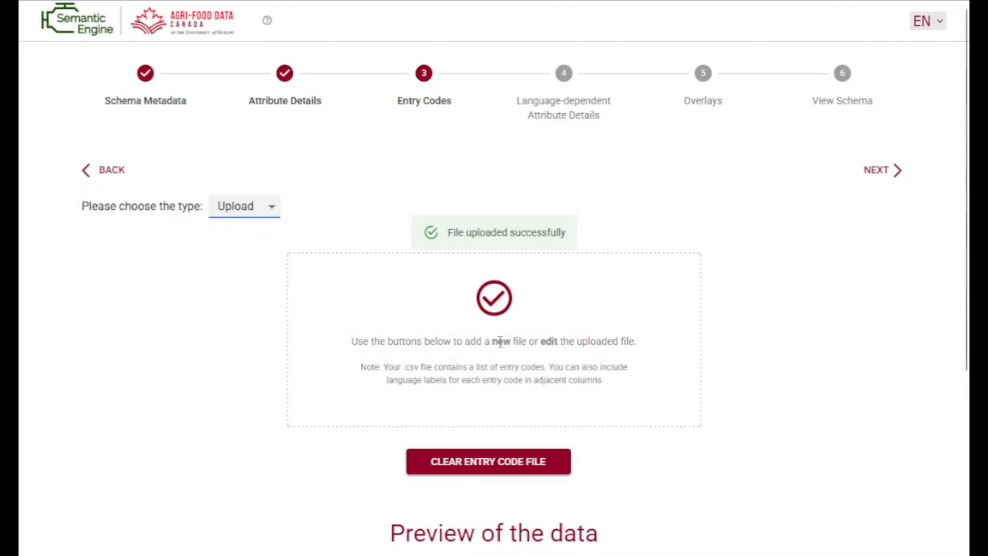
scroll(661, 505, "down", 1)
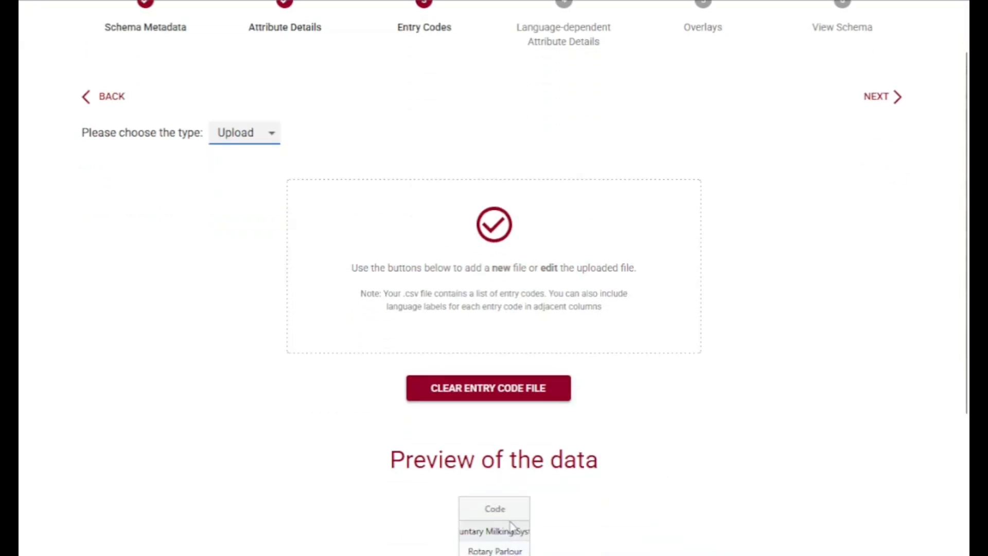
scroll(675, 489, "up", 1)
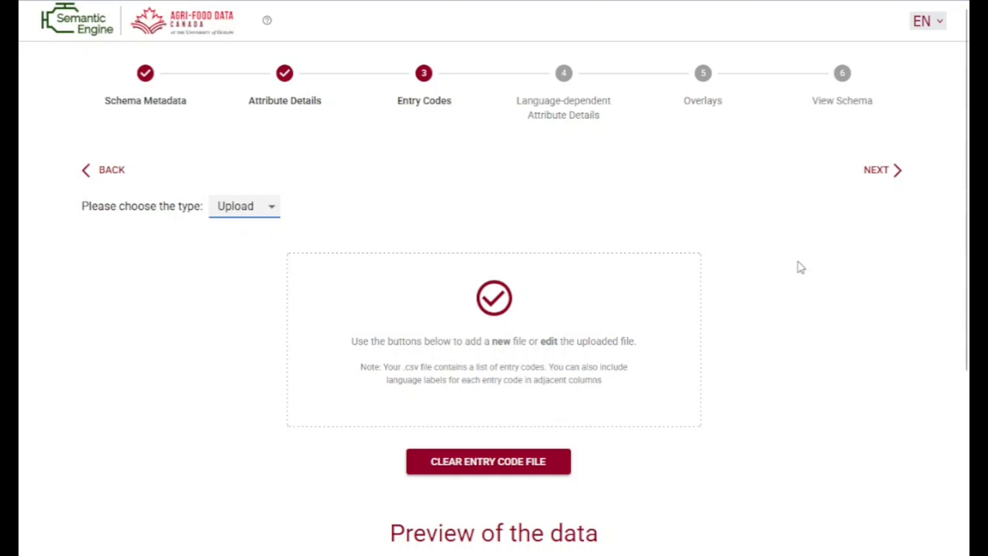
Match both the Code and English items to the Code data header and proceed to the language-dependent attribute details
left_click(883, 168)
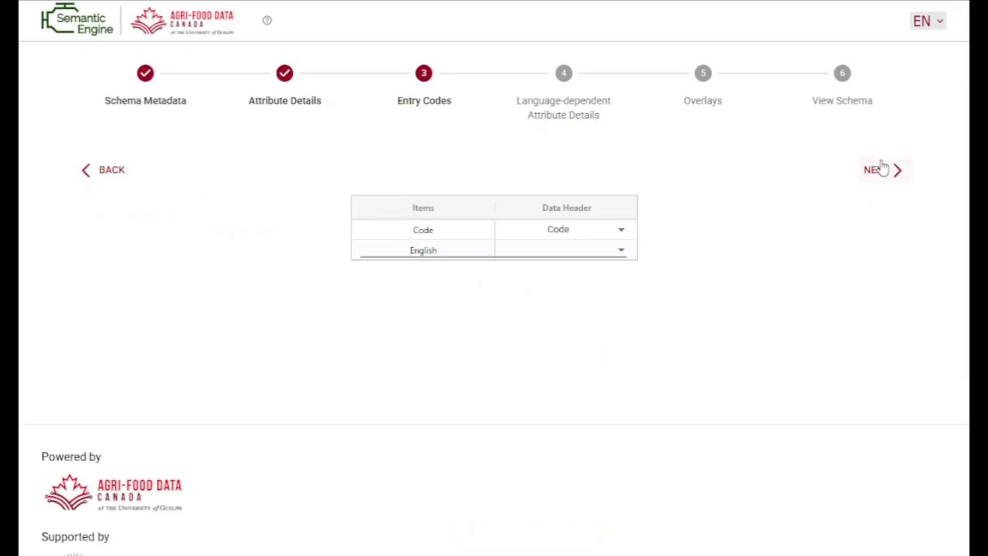
left_click(571, 238)
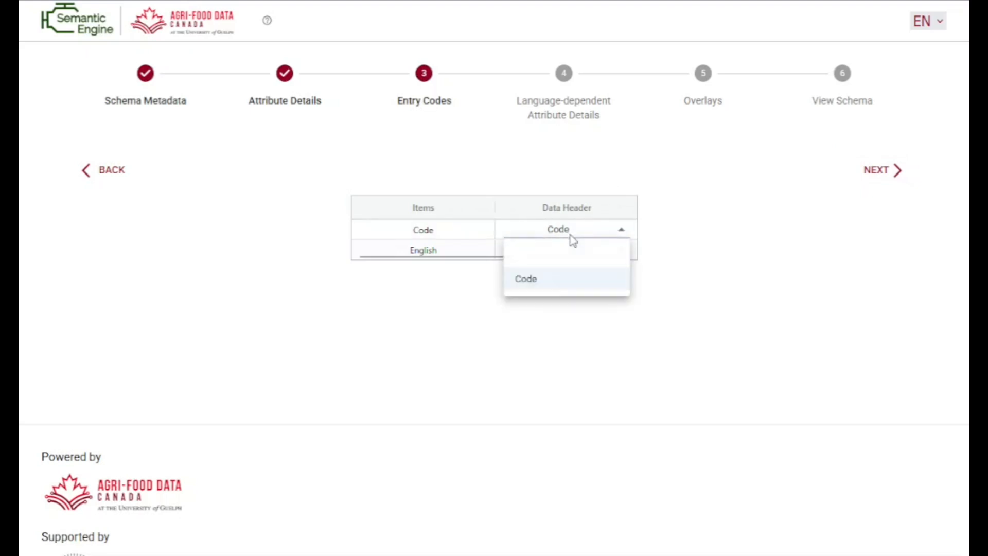
left_click(563, 291)
left_click(574, 252)
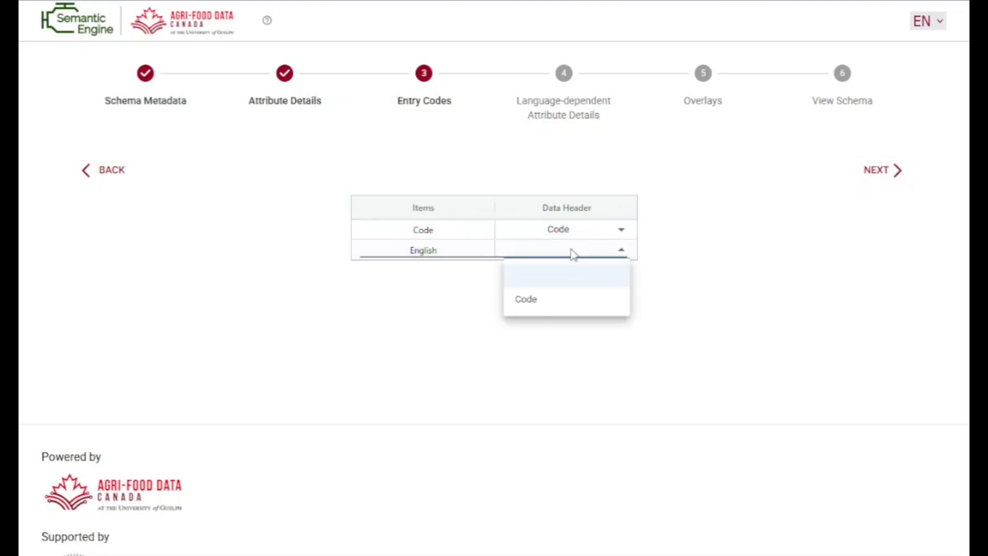
left_click(548, 300)
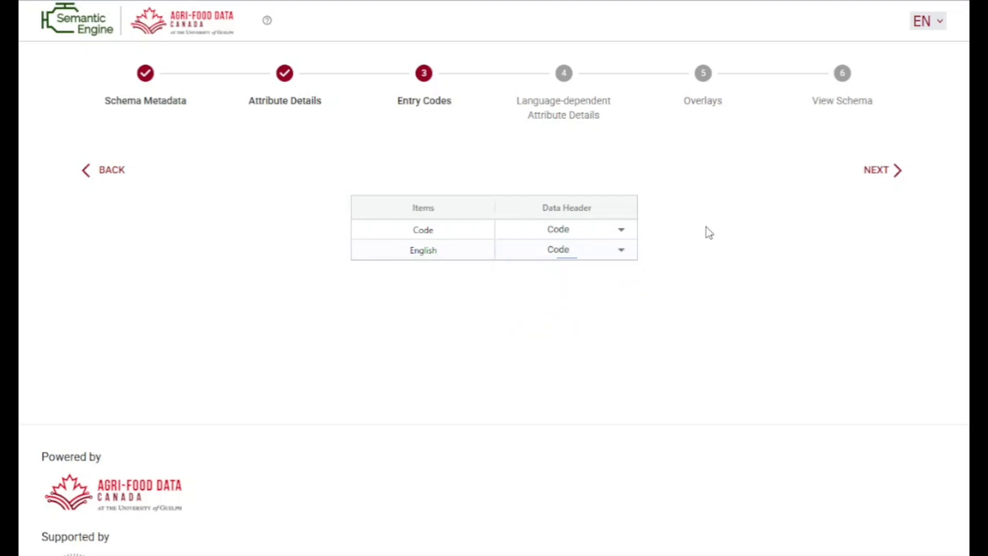
left_click(896, 173)
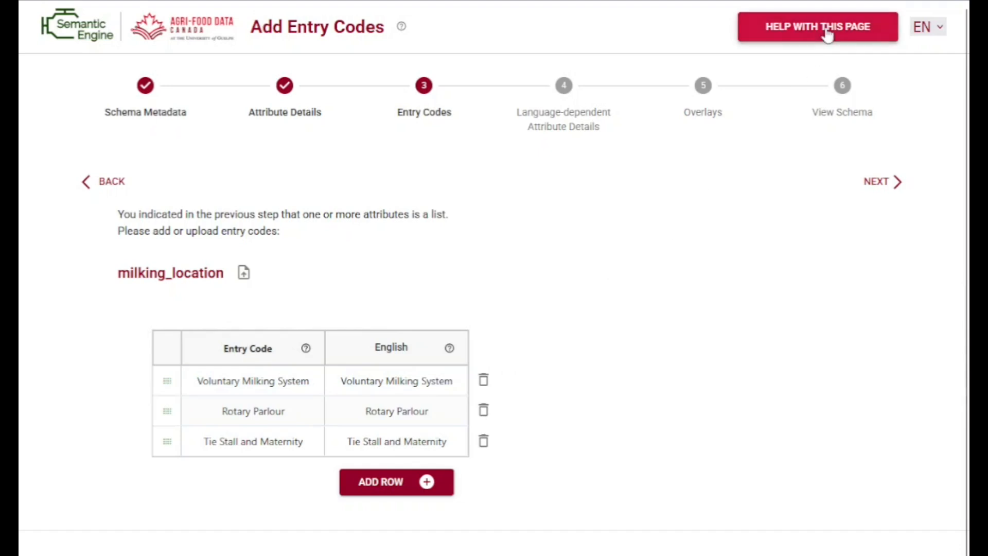
left_click(871, 196)
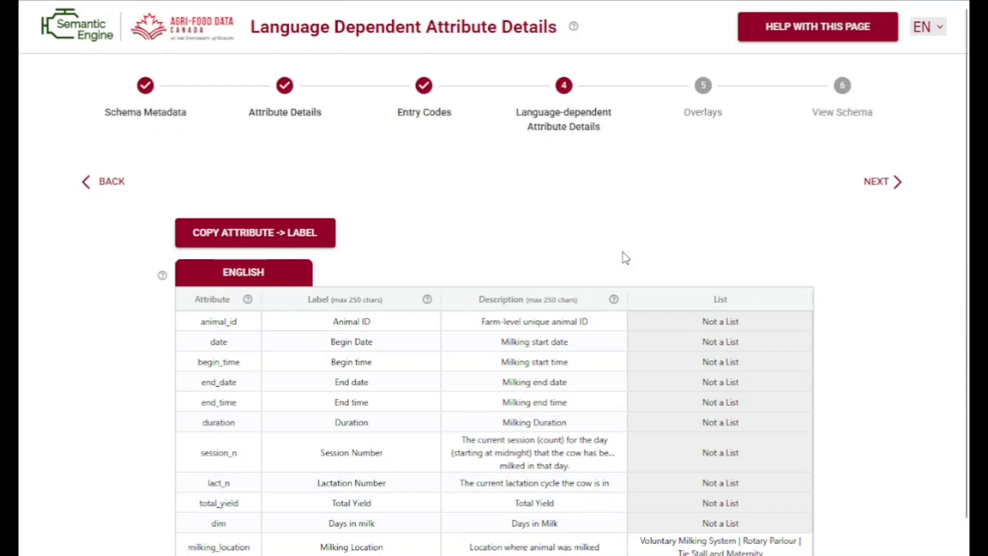
Try out editing the description of the date attribute, keeping its text, and proceed to the overlays
mouse_move(615, 300)
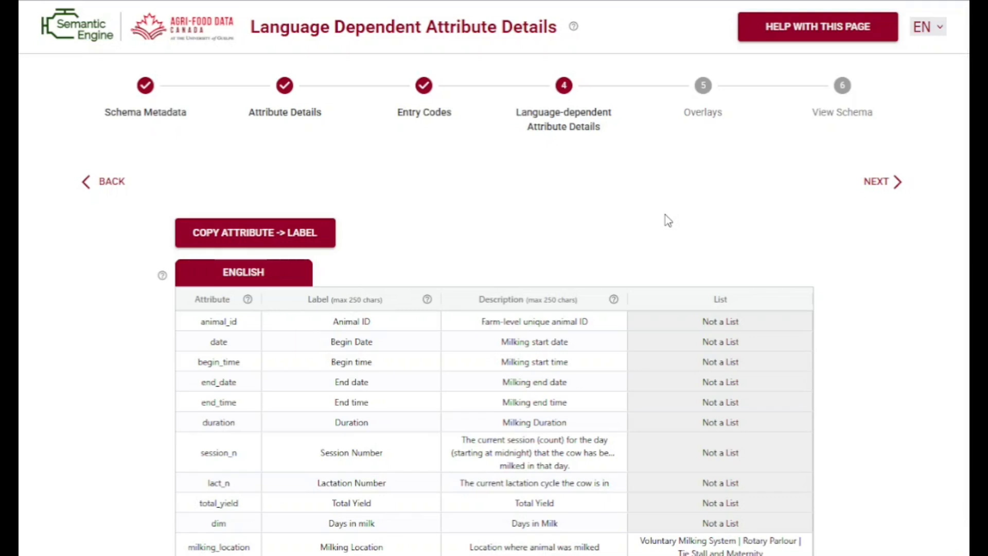
double_click(593, 341)
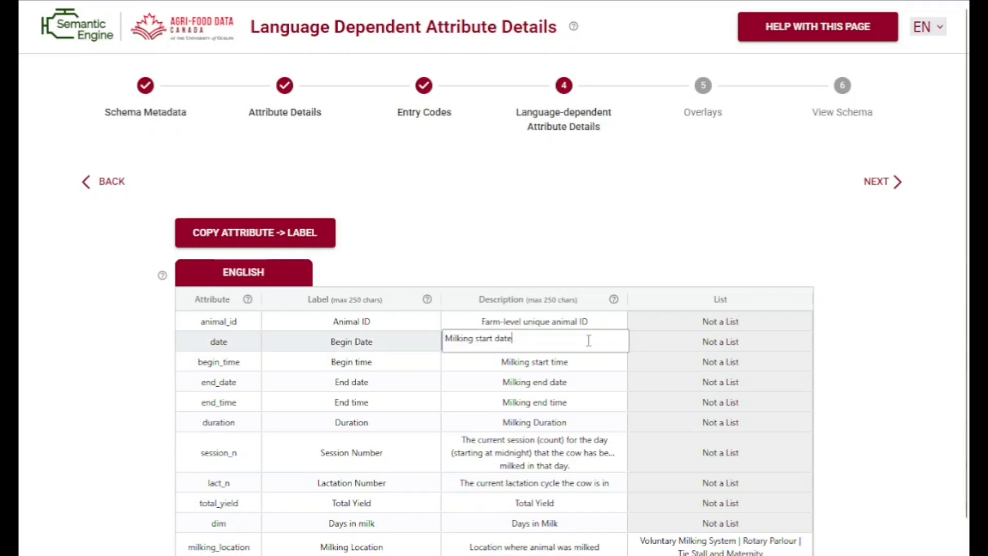
left_click(713, 250)
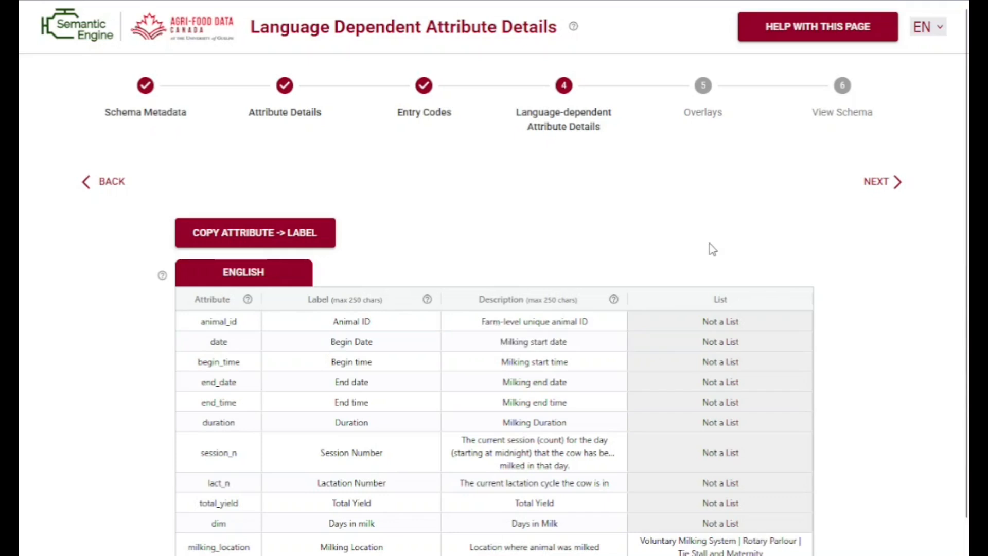
double_click(608, 335)
left_click(803, 222)
left_click(868, 182)
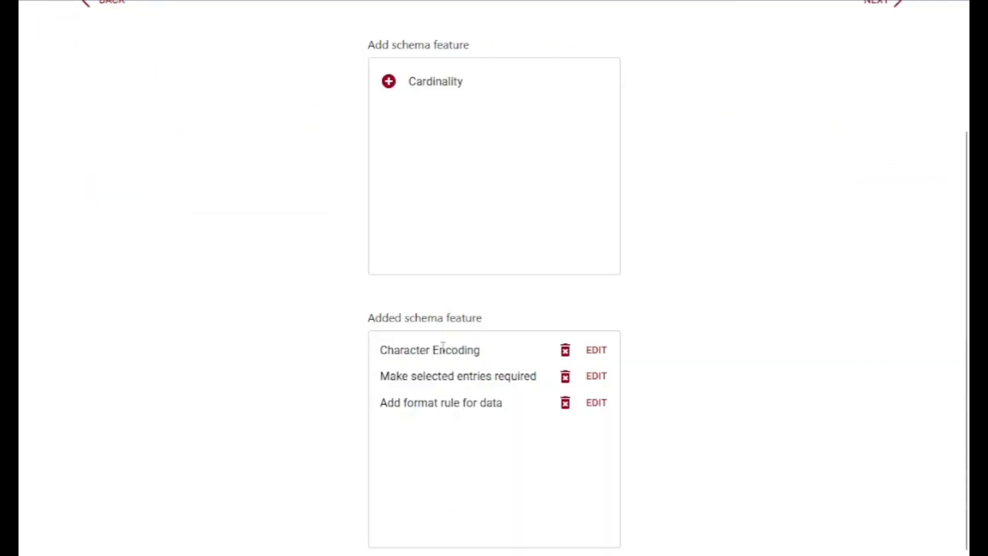
Review the required entries and the data format rules, including the format options available for duration, and return to the list of schema features
left_click(593, 378)
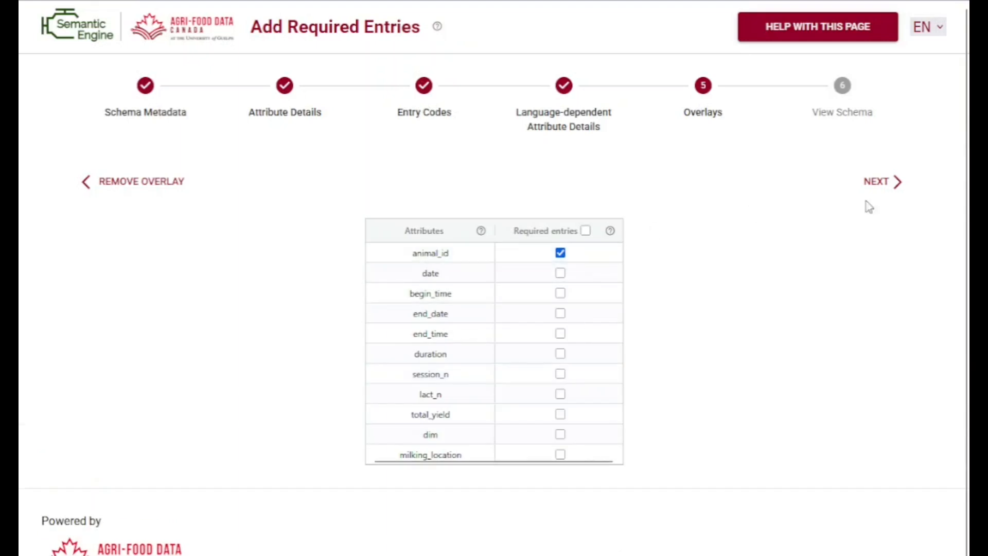
left_click(896, 190)
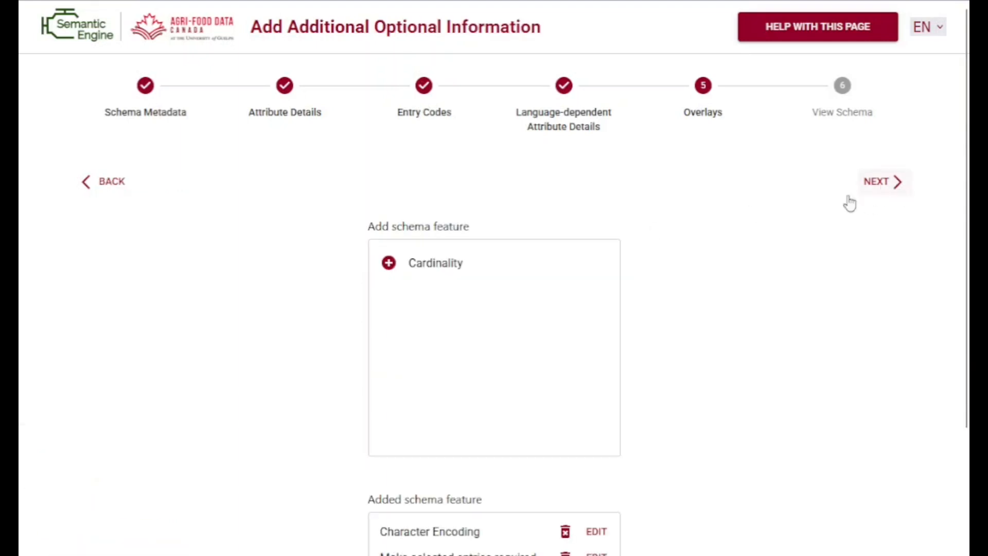
left_click(596, 554)
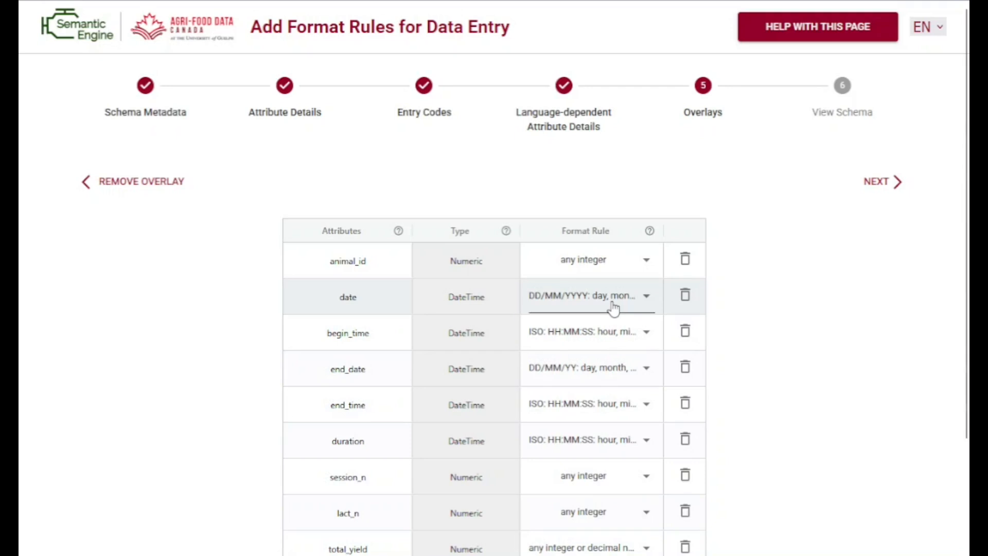
left_click(593, 439)
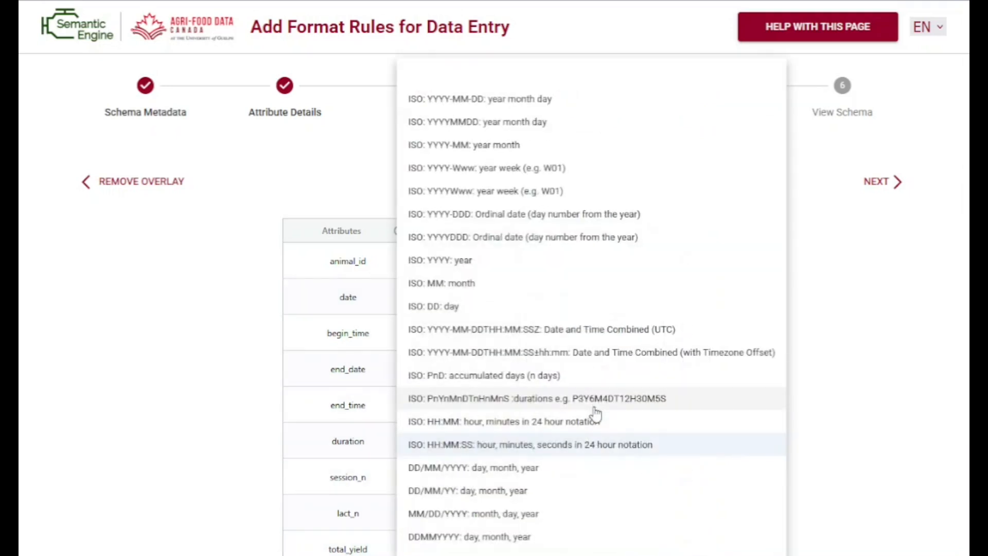
left_click(829, 387)
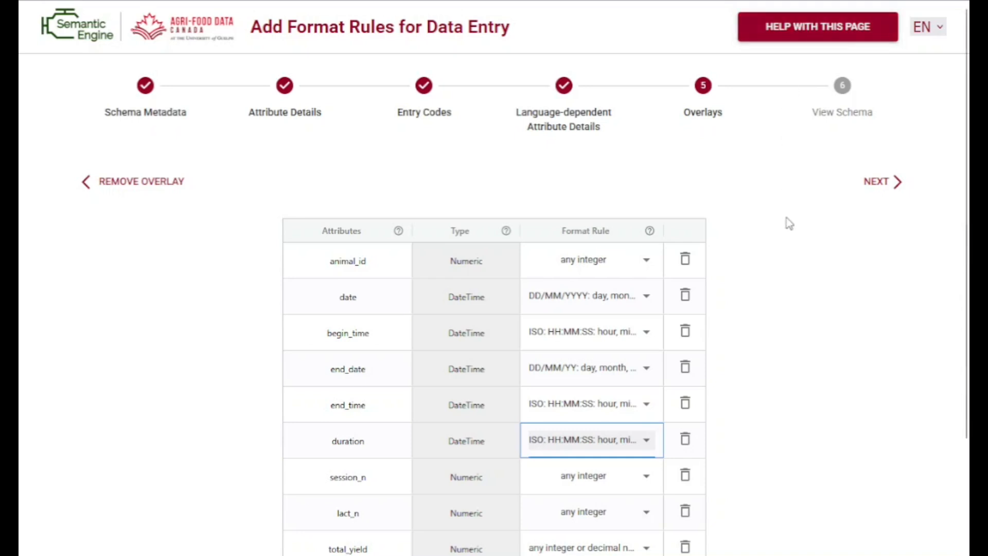
left_click(866, 191)
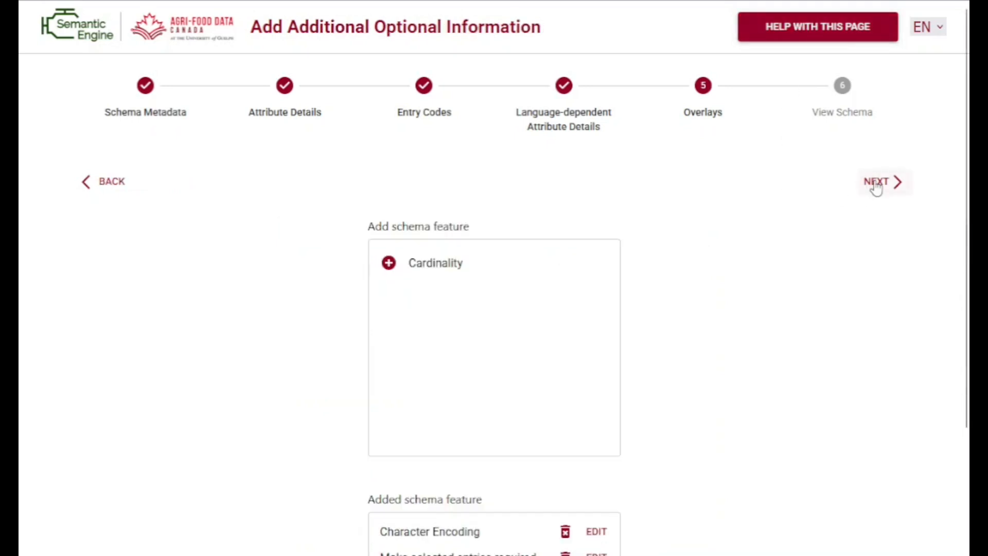
Review the schema's metadata and attribute details in the final schema view and download the finished schema
left_click(874, 186)
scroll(587, 247, "down", 3)
scroll(581, 286, "down", 4)
scroll(582, 286, "up", 3)
scroll(582, 286, "up", 4)
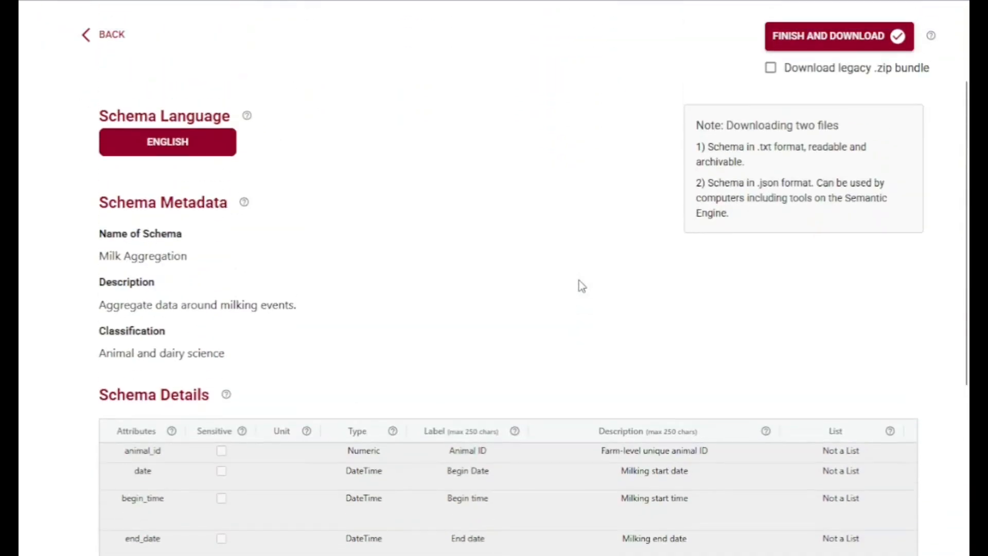
left_click(844, 187)
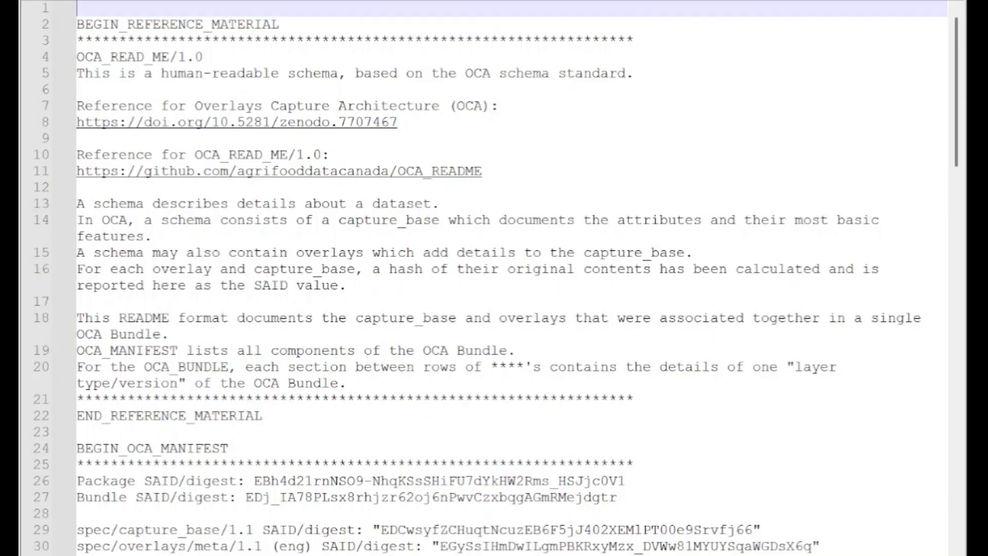
Read through the downloaded schema text file, examining the package SAID/digest, the attribute data types, labels and descriptions
scroll(612, 424, "down", 10)
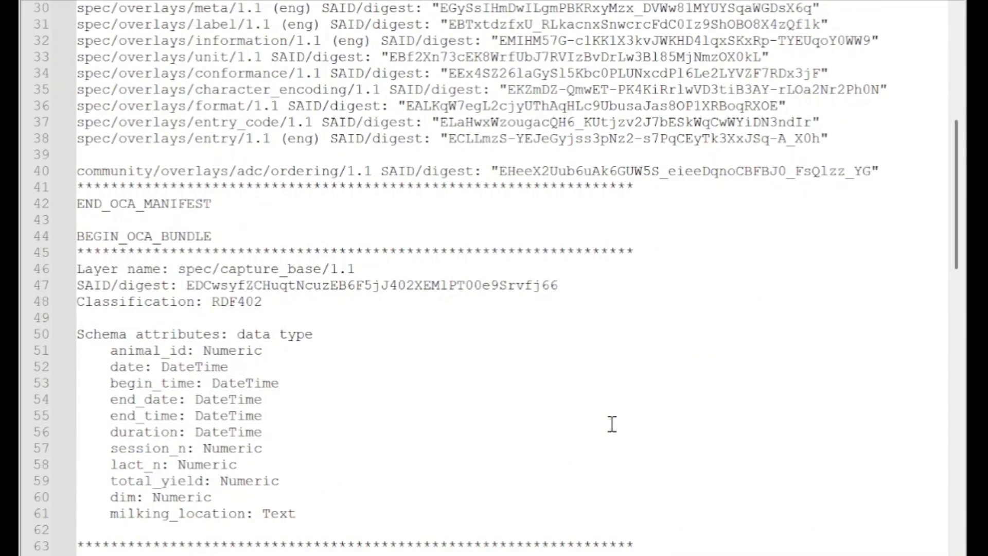
scroll(612, 424, "down", 4)
scroll(612, 424, "up", 10)
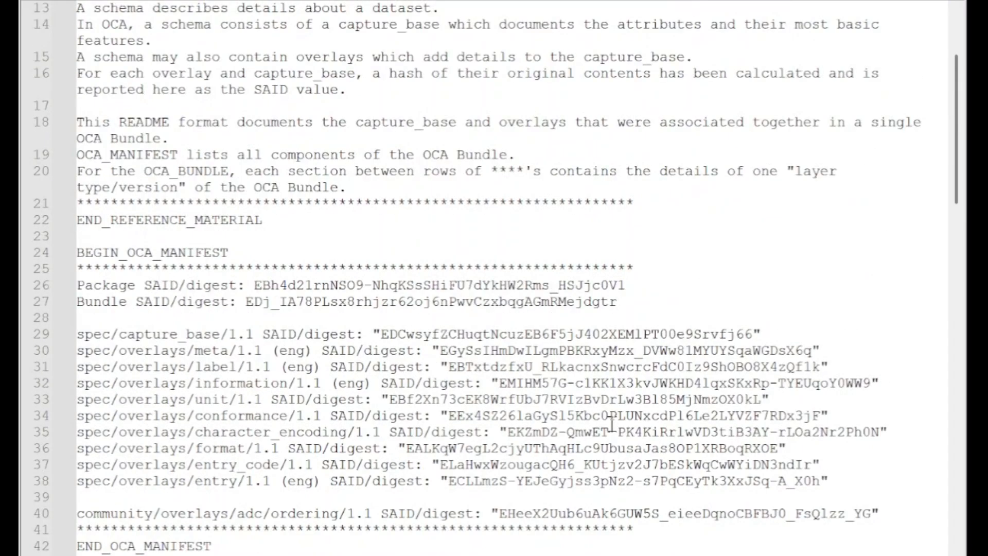
left_click_drag(262, 285, 625, 283)
scroll(584, 441, "down", 11)
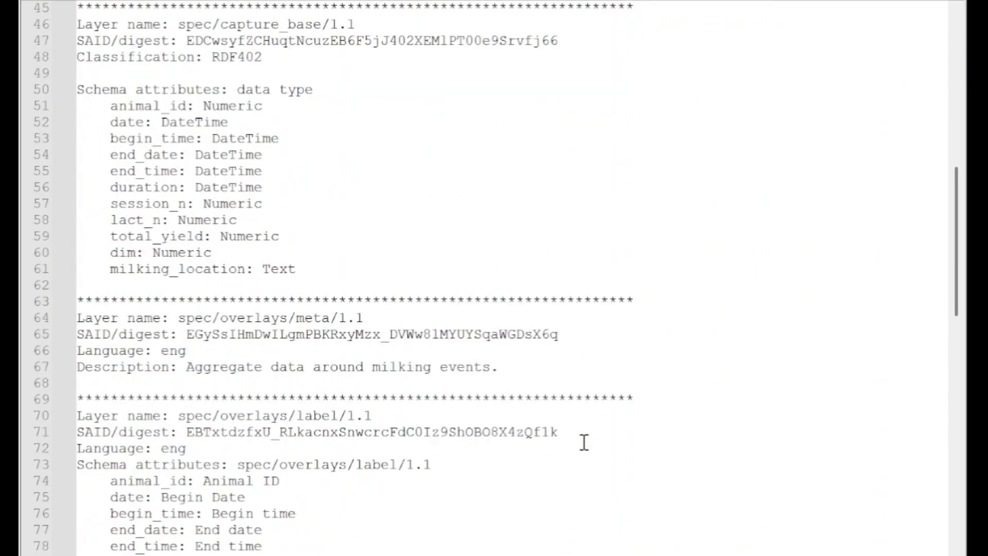
scroll(295, 304, "down", 4)
scroll(311, 515, "down", 5)
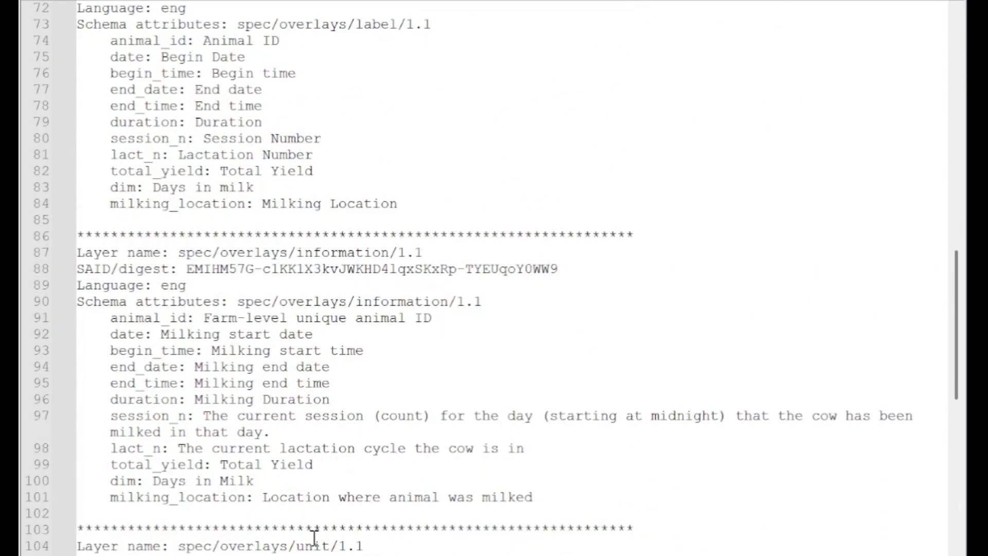
scroll(315, 530, "up", 8)
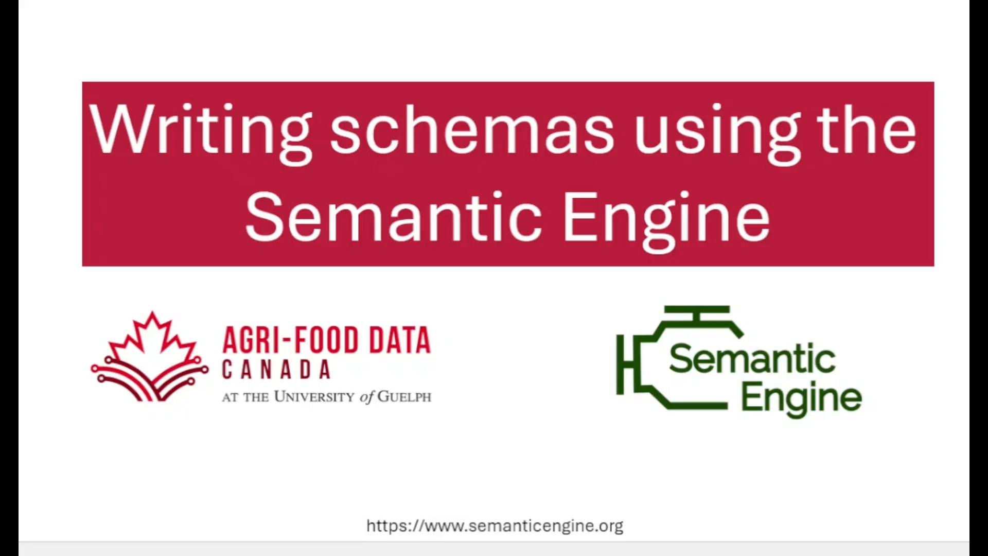